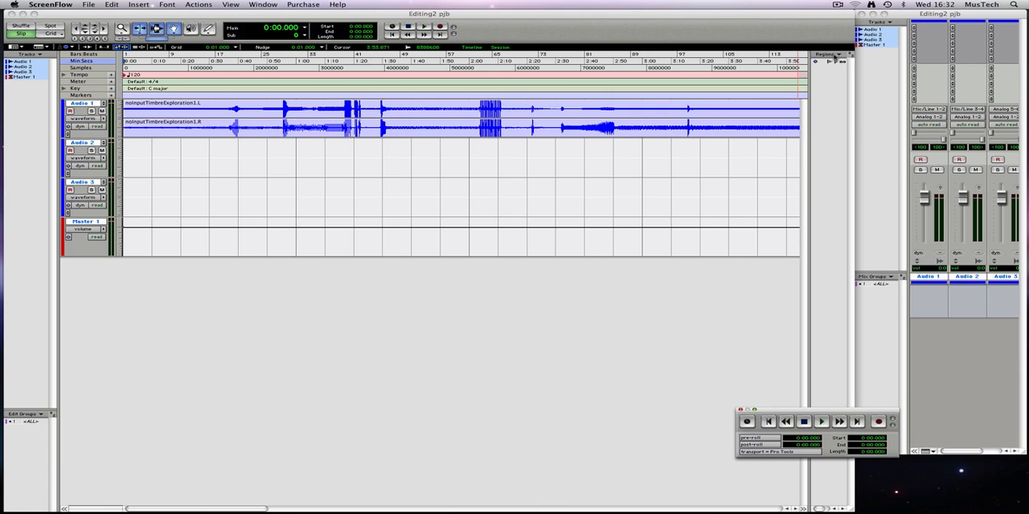
Step: Widen the Regions list beside the tracks so that the full region names can be read
click(834, 55)
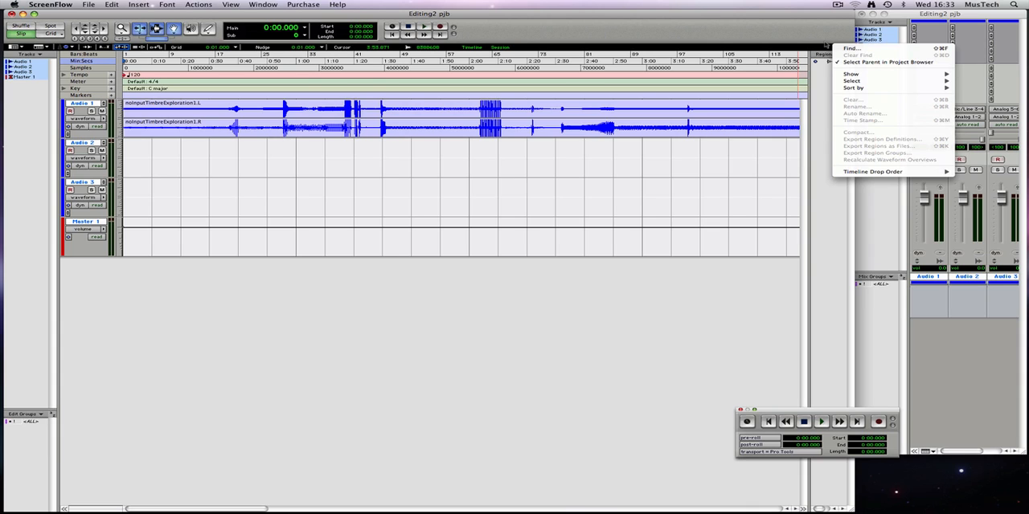
click(824, 48)
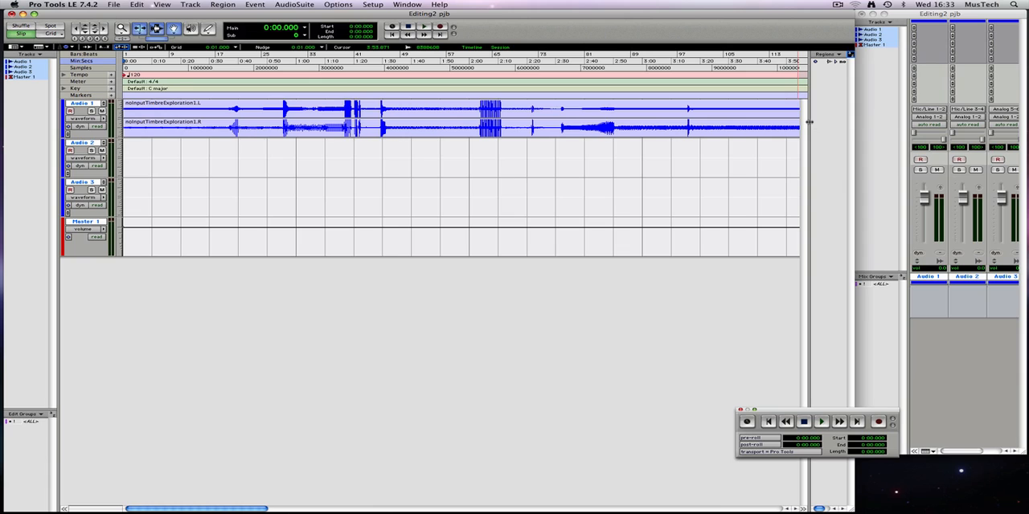
drag(809, 123, 735, 122)
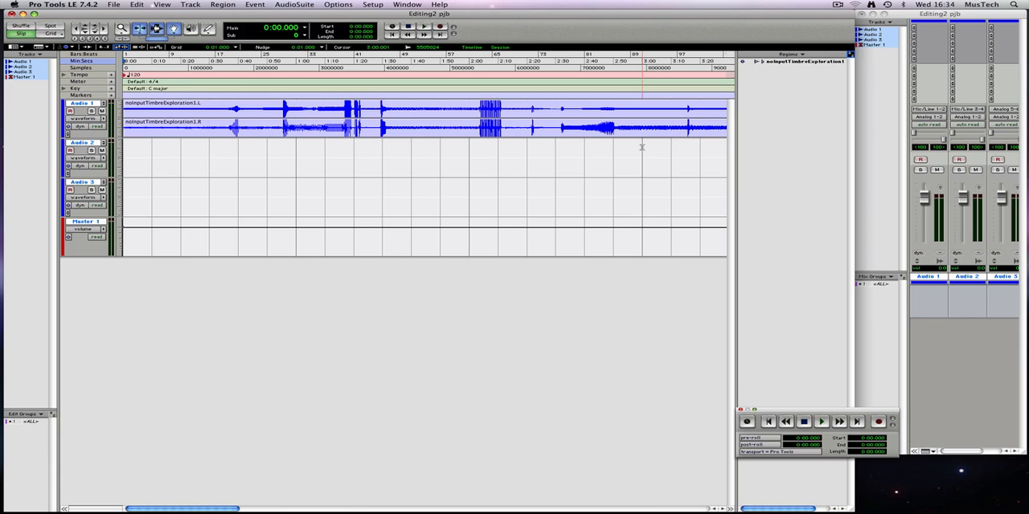
Step: With the Selector, select the start of the Audio 1 region from about 0:01.7 to 0:16.3 and play it
key(F8)
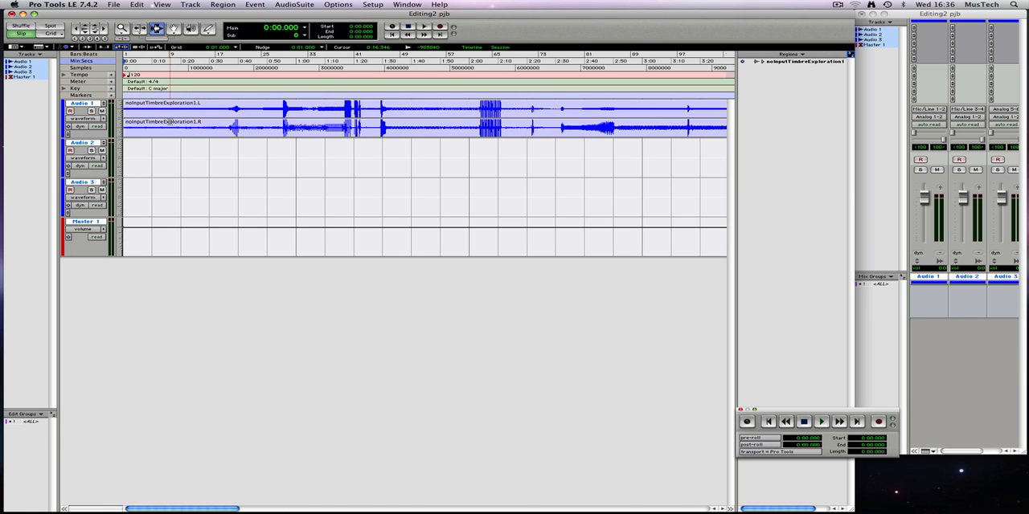
drag(170, 120, 126, 121)
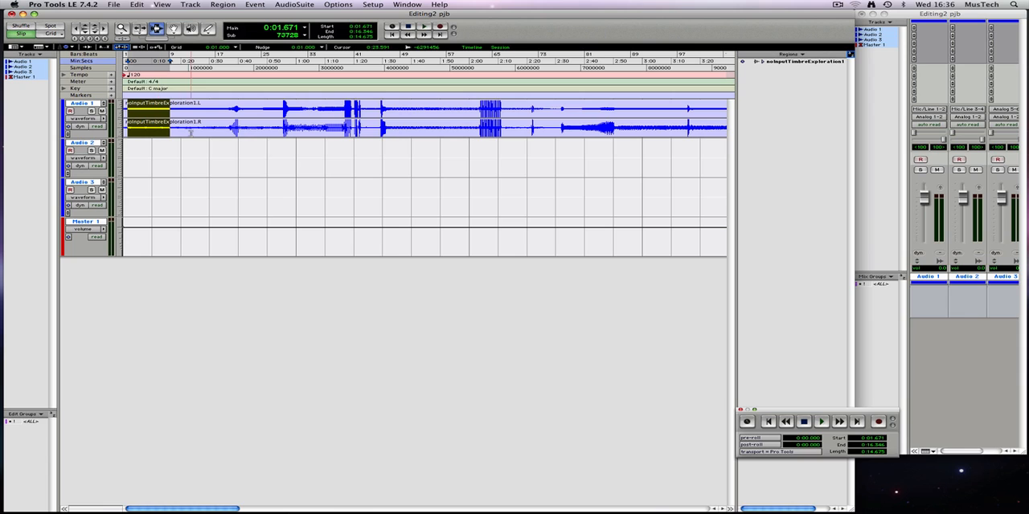
key(space)
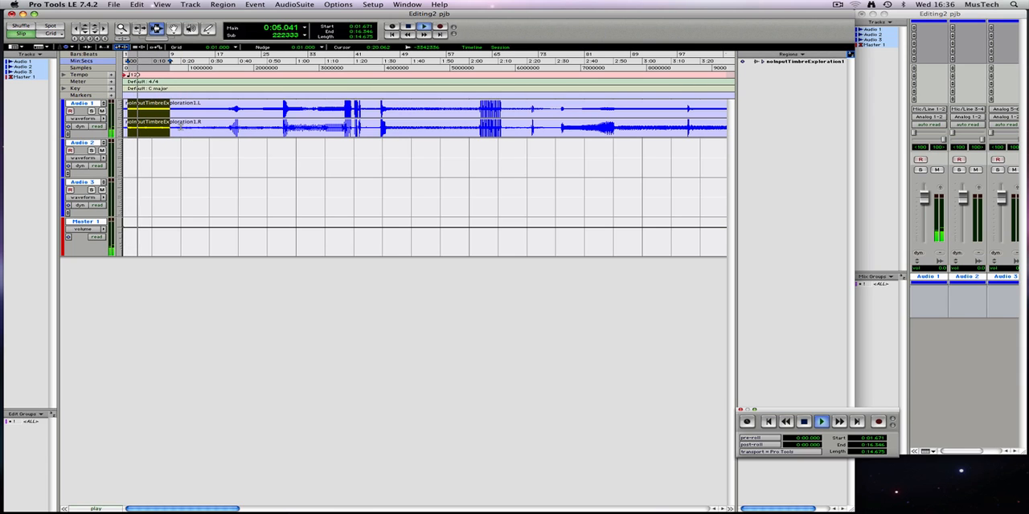
key(space)
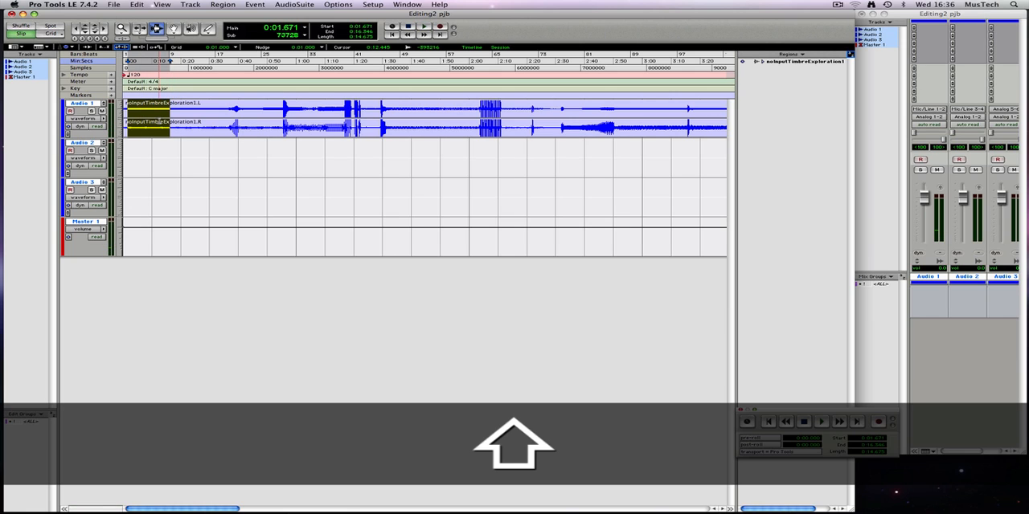
Step: Shorten the Audio 1 selection to end at about 0:05.4 and trim the region to it
drag(161, 122, 138, 122)
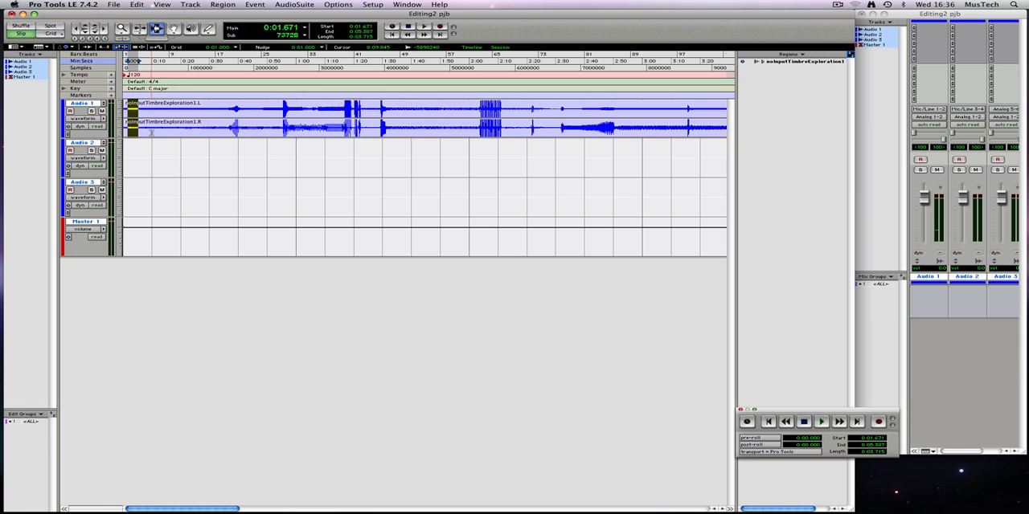
click(141, 4)
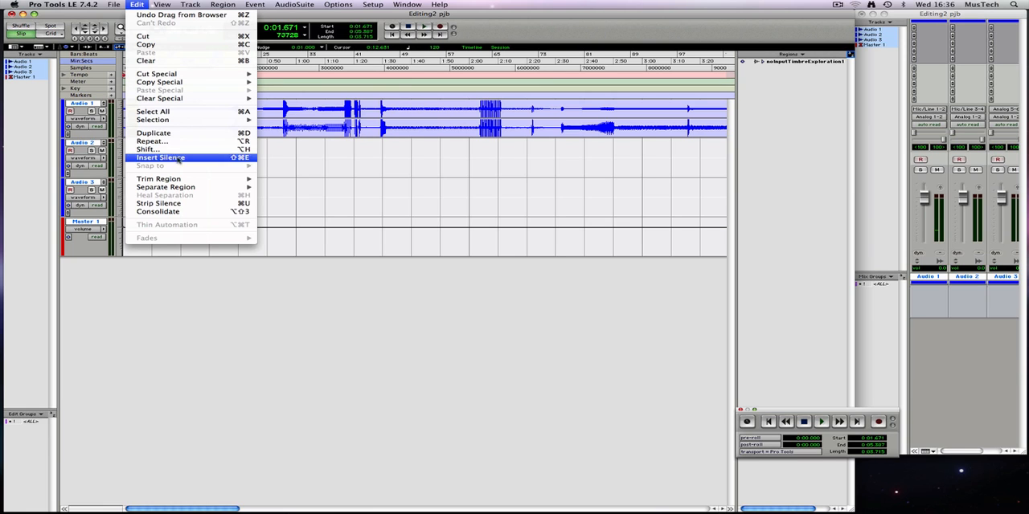
mouse_move(180, 179)
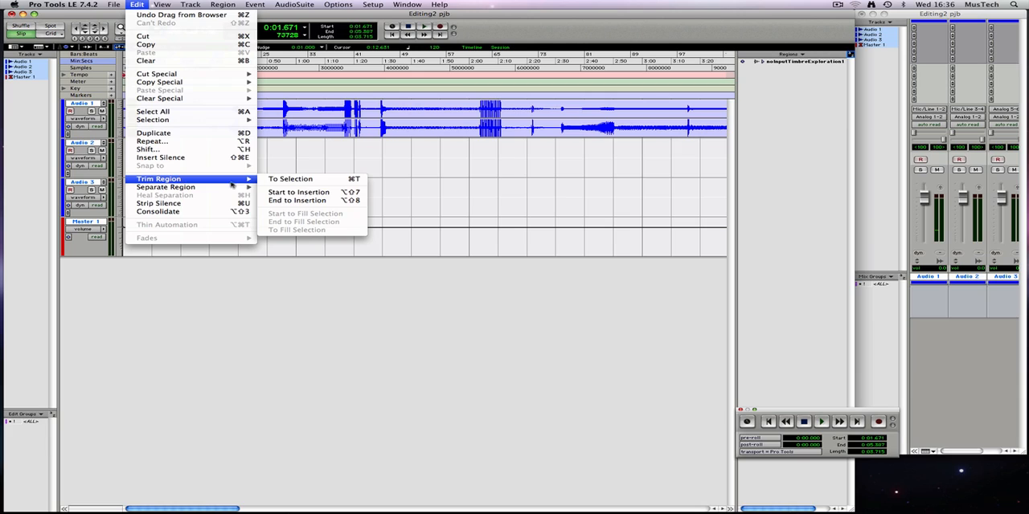
click(331, 180)
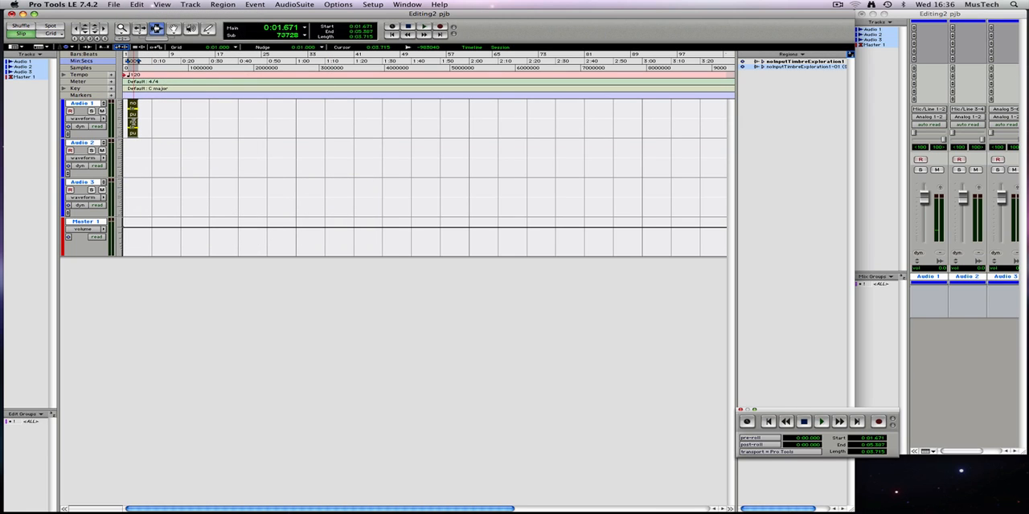
Step: Place noInputTimbreExploration1 on Audio 1 again at about 0:09.1 and trim it to about 0:45.3–0:49.8
drag(783, 62, 150, 112)
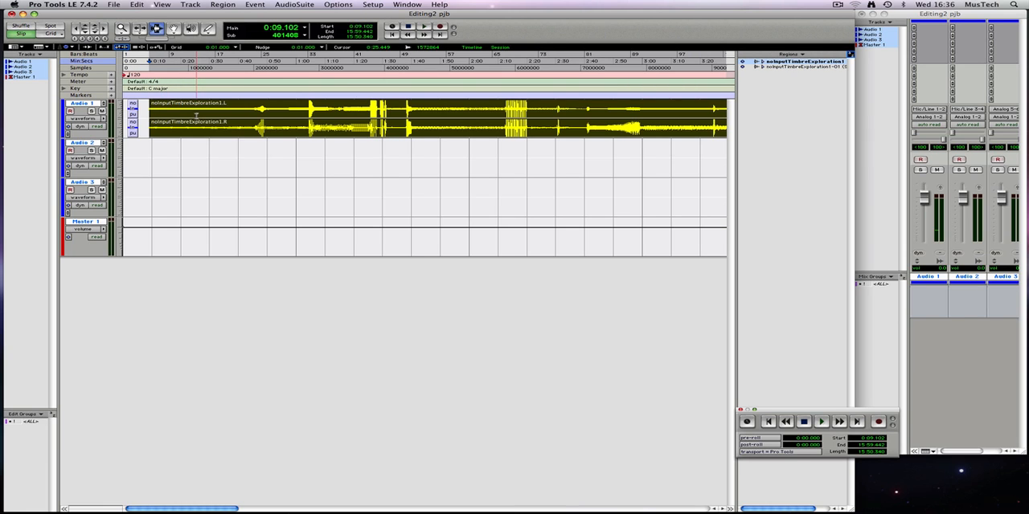
drag(254, 112, 268, 112)
key(super+t)
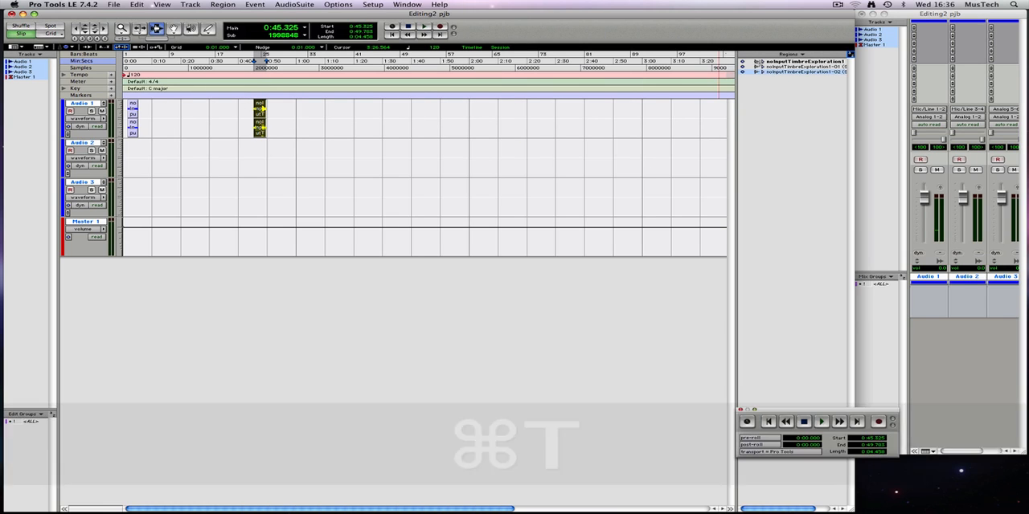
Step: Place noInputTimbreExploration1 on Audio 1 again at about 0:53.3 and separate the region at a selection from about 1:48.5 to 1:55.4
drag(804, 64, 277, 115)
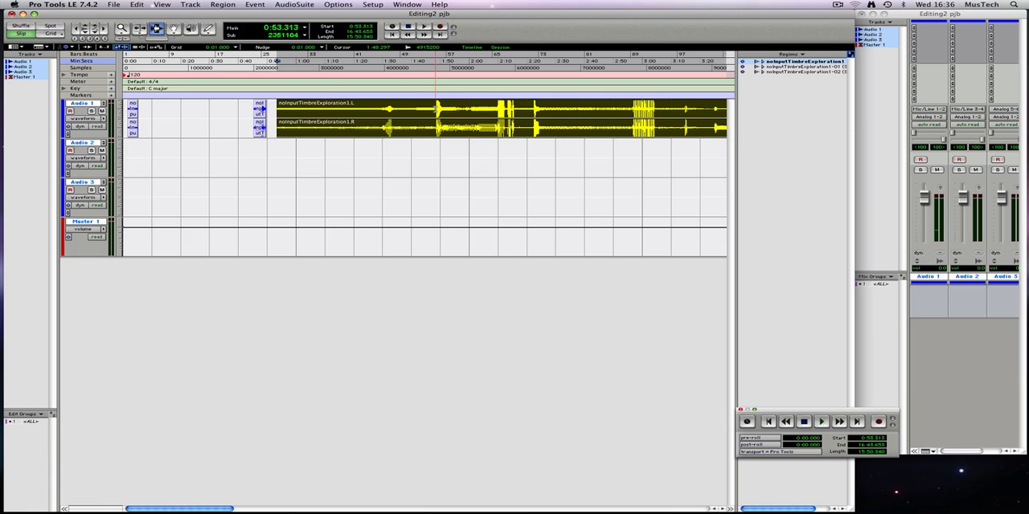
click(443, 110)
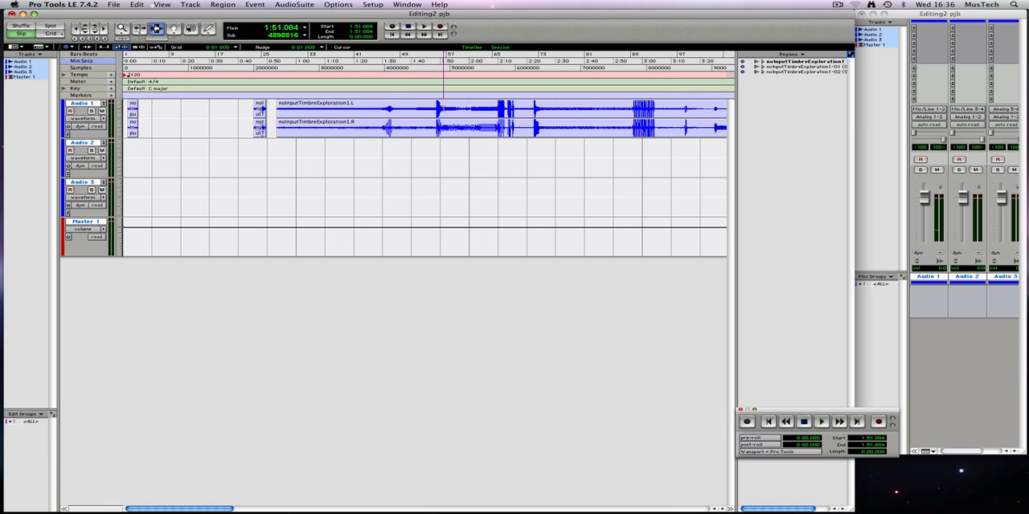
drag(442, 109, 435, 109)
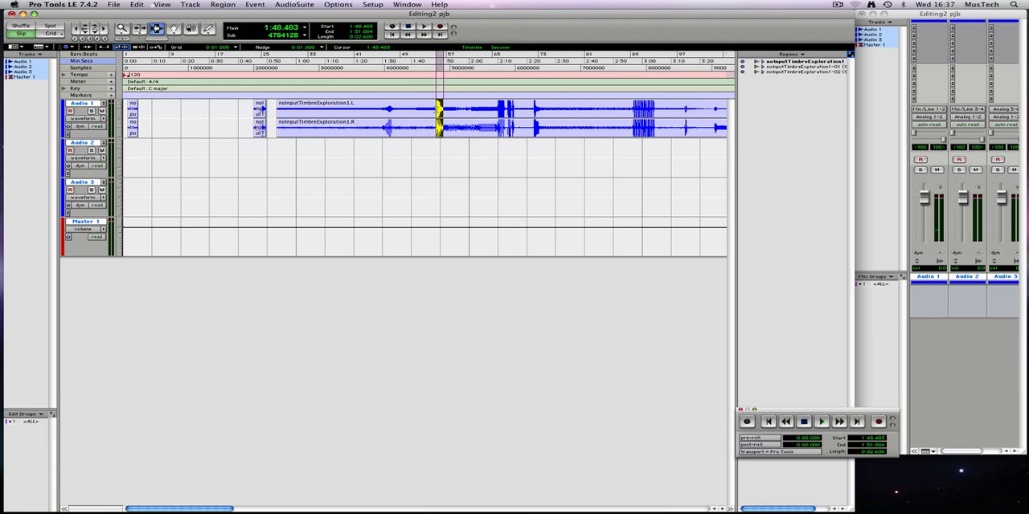
shift+click(446, 111)
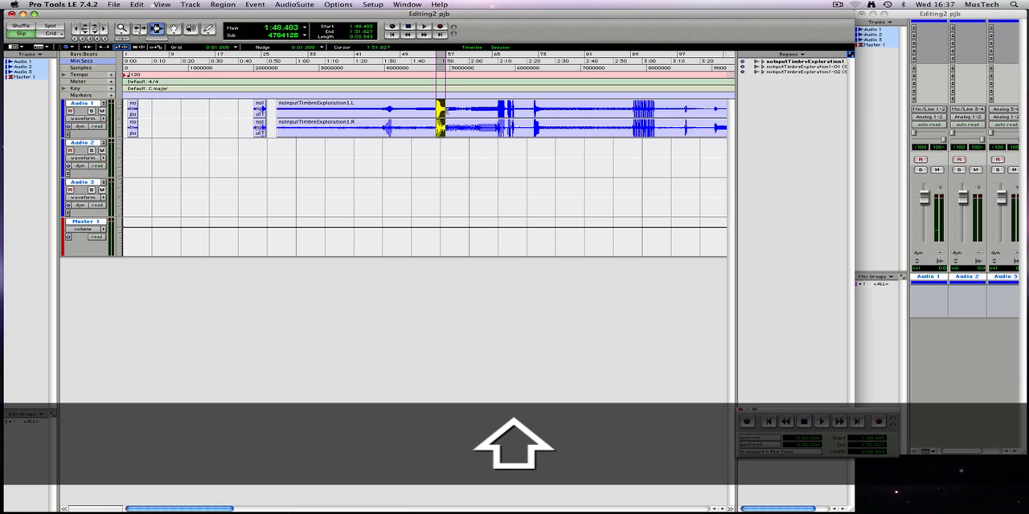
drag(445, 111, 455, 112)
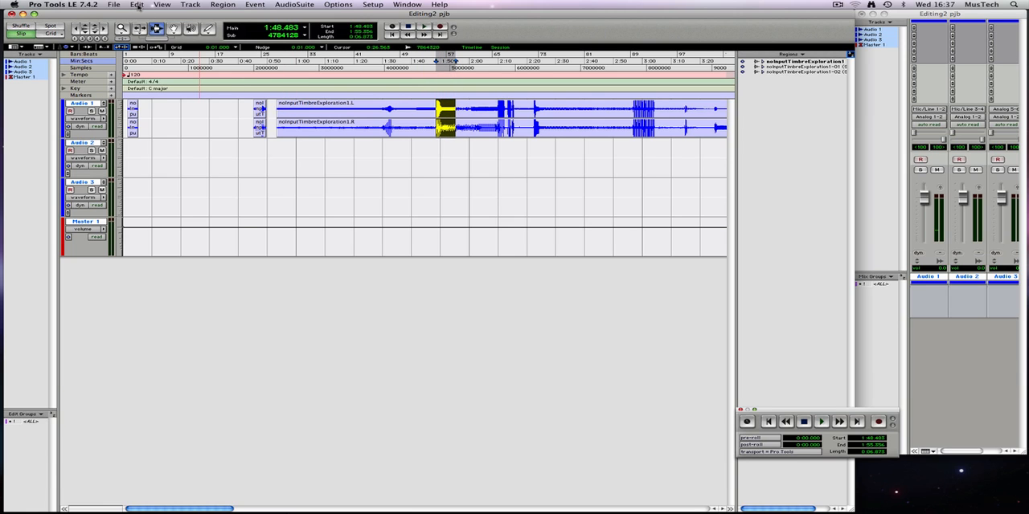
click(137, 5)
mouse_move(190, 187)
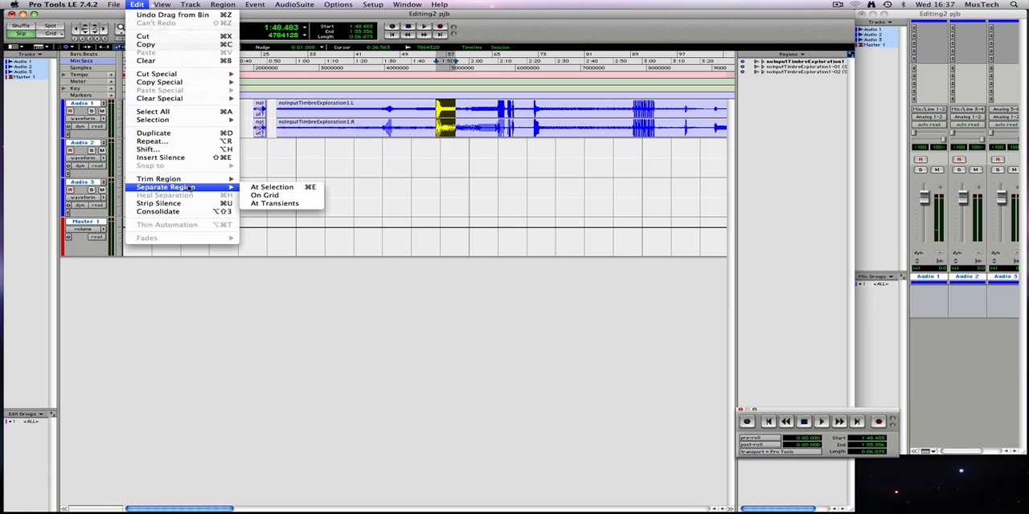
click(255, 189)
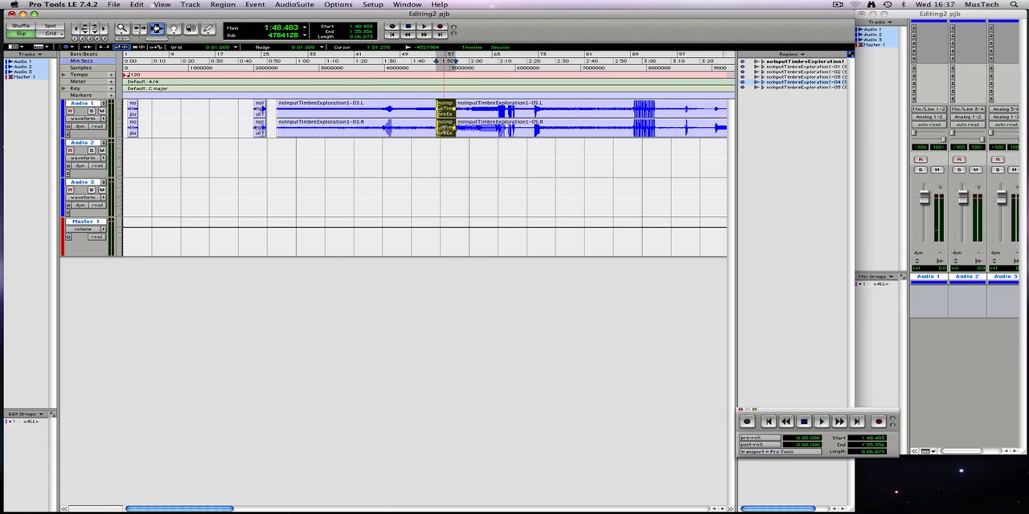
Step: Delete the leftover region noInputTimbreExploration1-03 that precedes the newly separated section on Audio 1
click(373, 120)
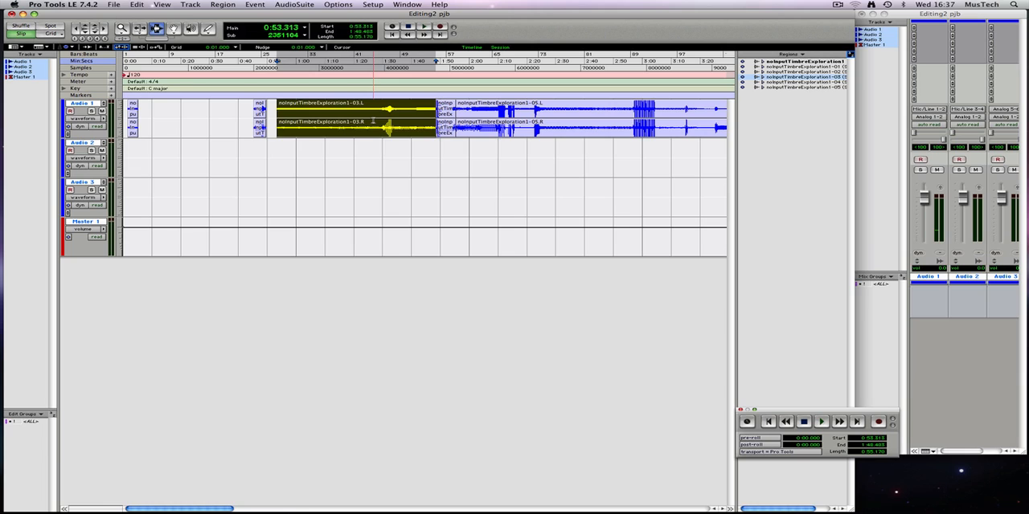
key(Delete)
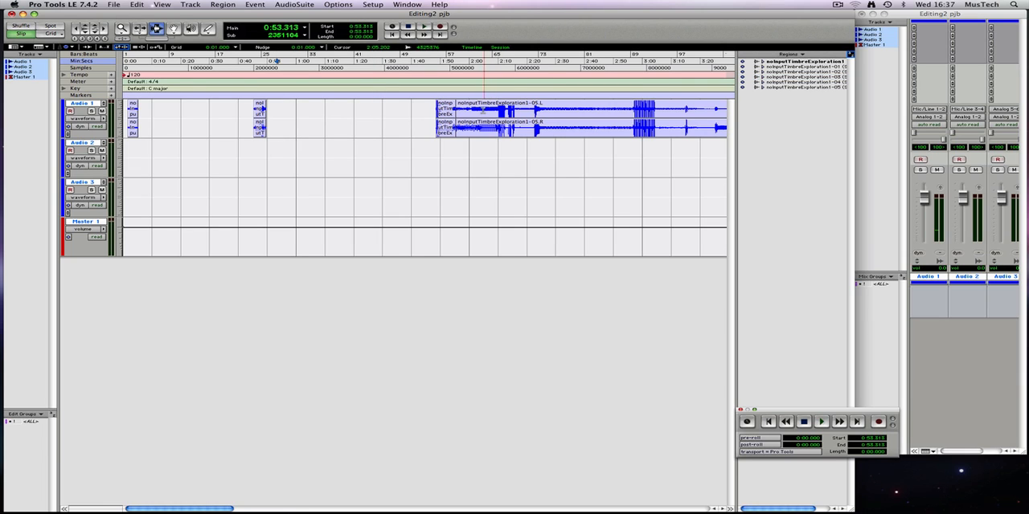
Step: Separate four more sections of the Audio 1 recording at about 2:02.8–2:09.1, 2:22.5–2:26.2, 2:38.1–2:44.6 and 3:14.5–3:16.9
drag(476, 113, 495, 112)
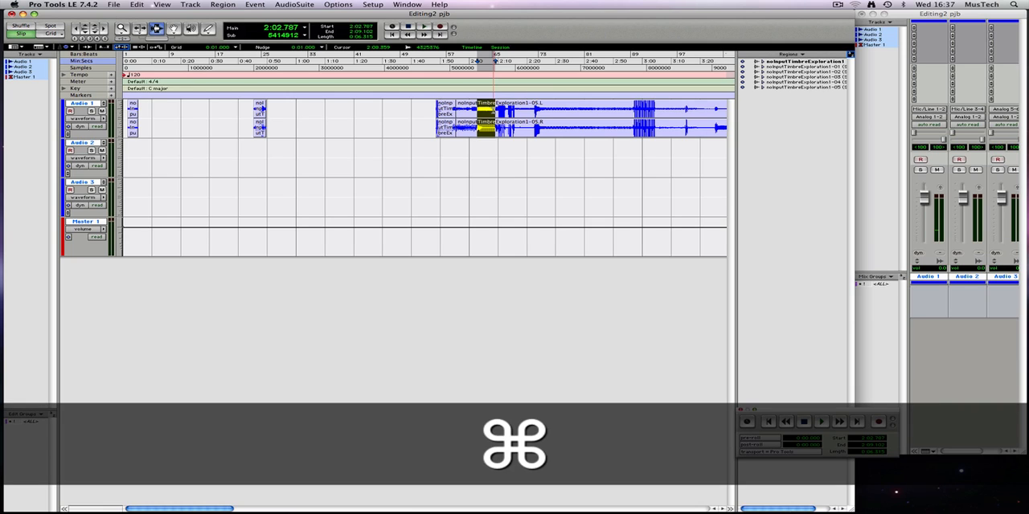
key(super+e)
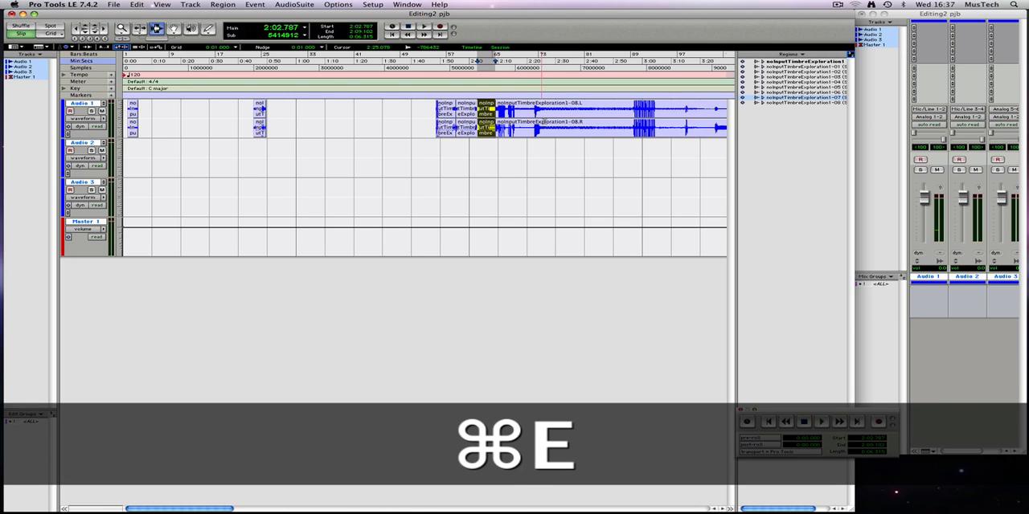
drag(534, 111, 545, 111)
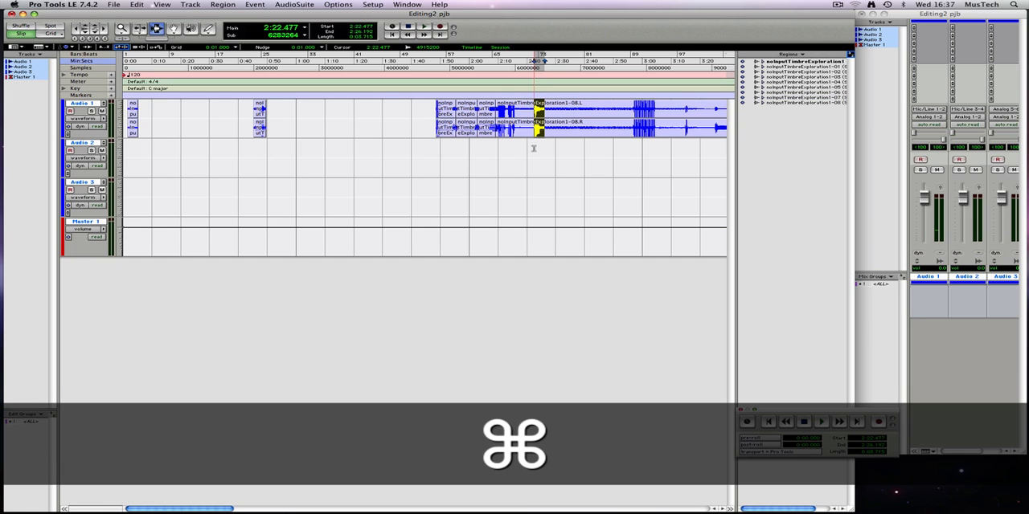
key(super+e)
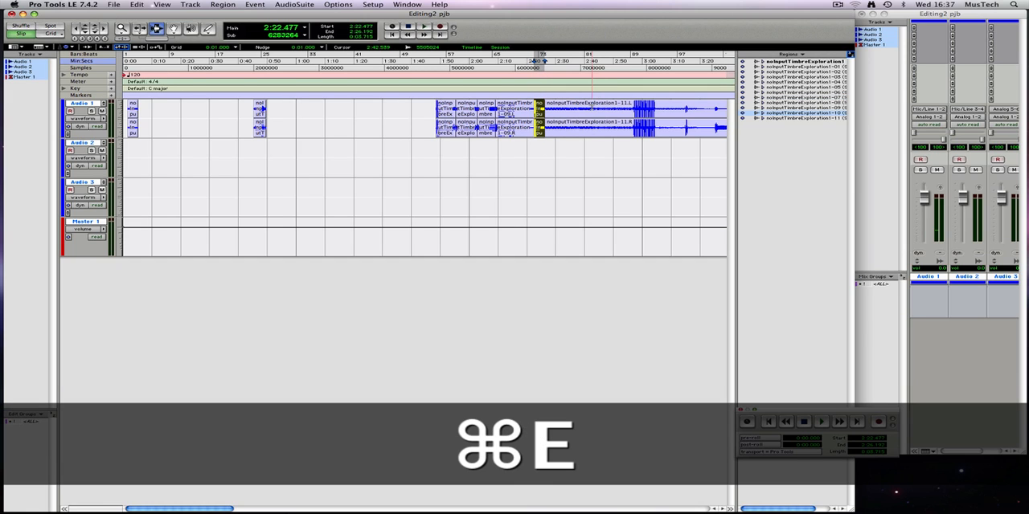
mouse_move(578, 110)
mouse_down()
mouse_move(606, 110)
mouse_move(597, 111)
mouse_up()
key(super+e)
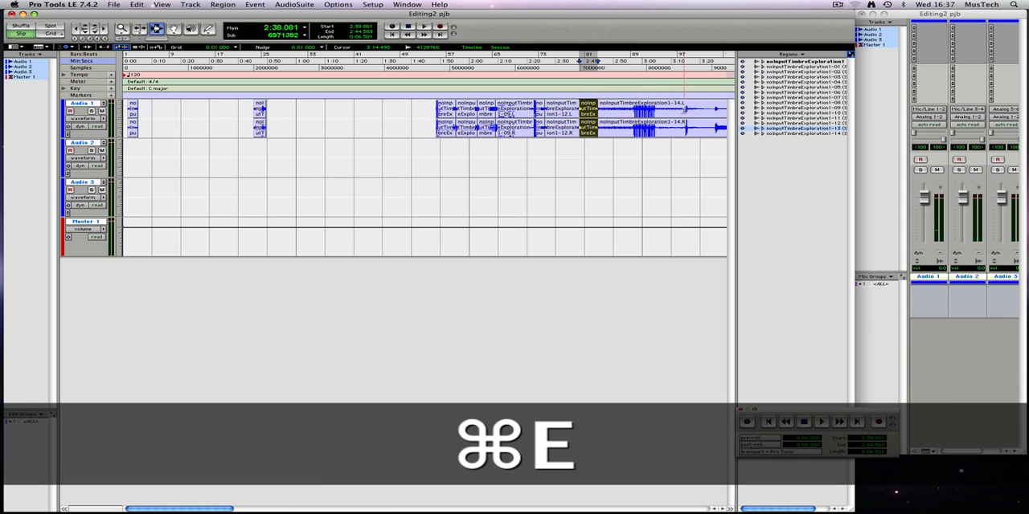
drag(684, 110, 690, 110)
key(super+e)
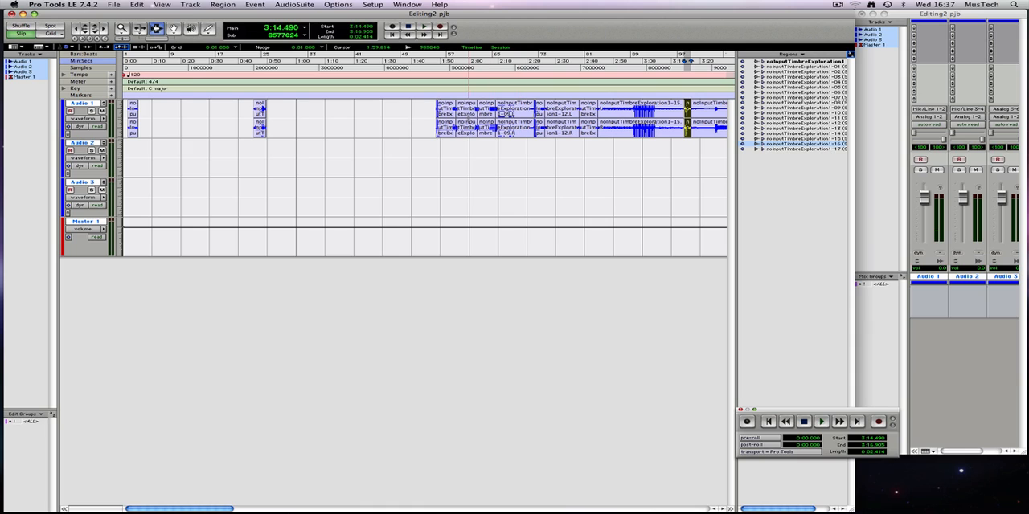
Step: Delete the unwanted regions between and after the separated sections on Audio 1, keeping only the short chosen sounds
double_click(466, 116)
key(Delete)
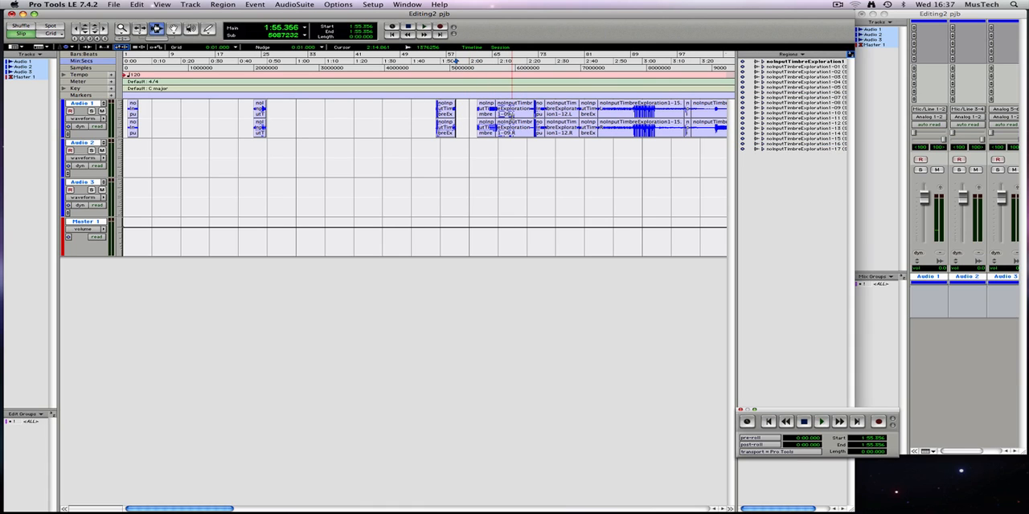
double_click(512, 115)
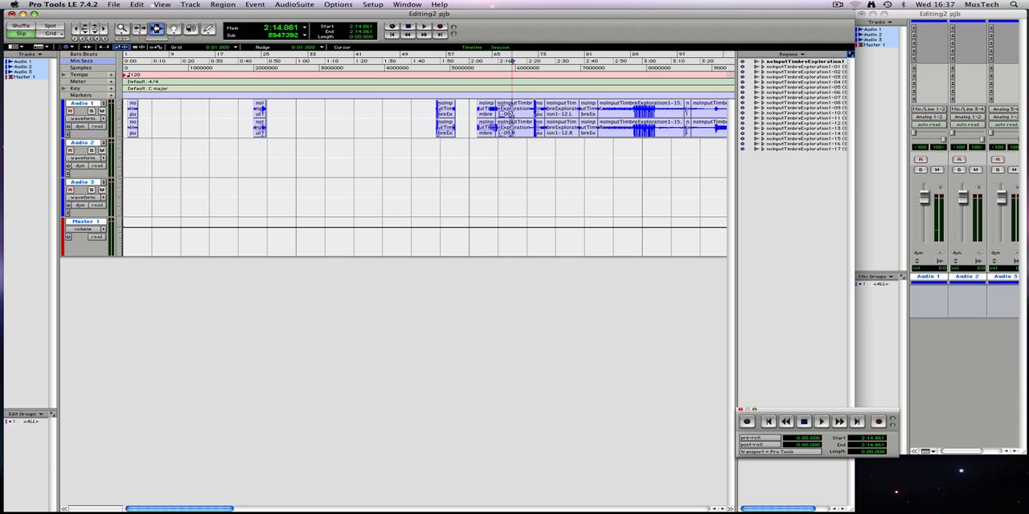
key(Delete)
click(560, 115)
double_click(561, 115)
key(Delete)
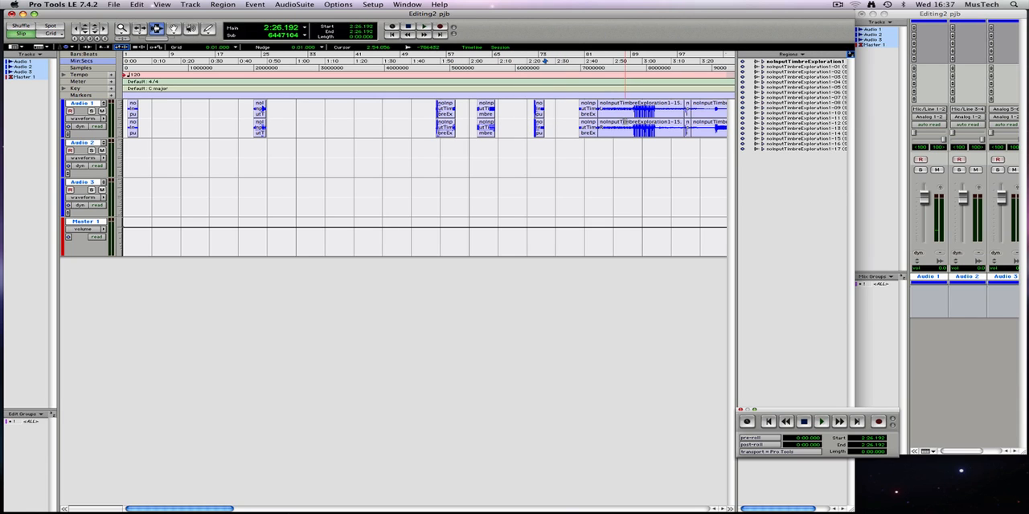
double_click(631, 120)
key(Delete)
double_click(713, 124)
key(Delete)
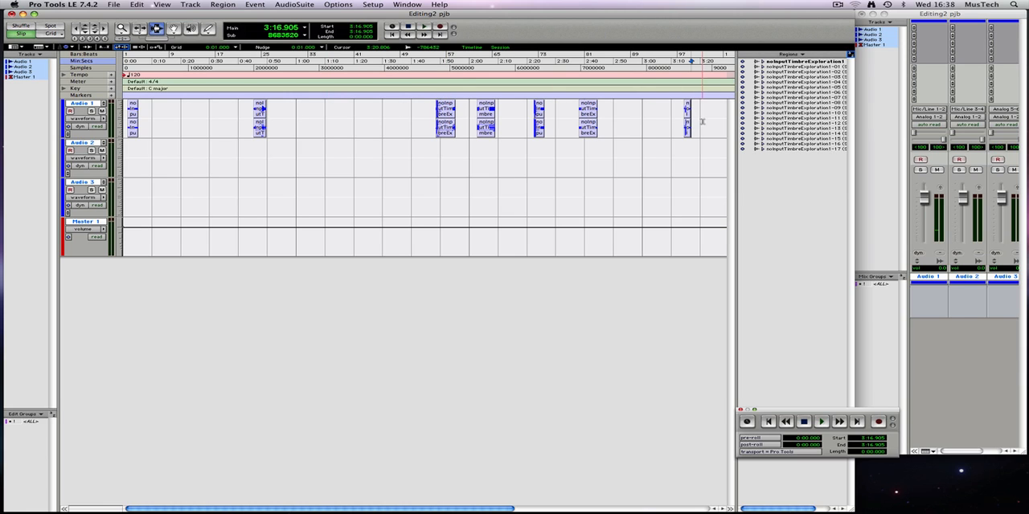
Step: With the Grabber, move the second short region on Audio 1 earlier, to start at about 0:11.1
drag(699, 119, 117, 109)
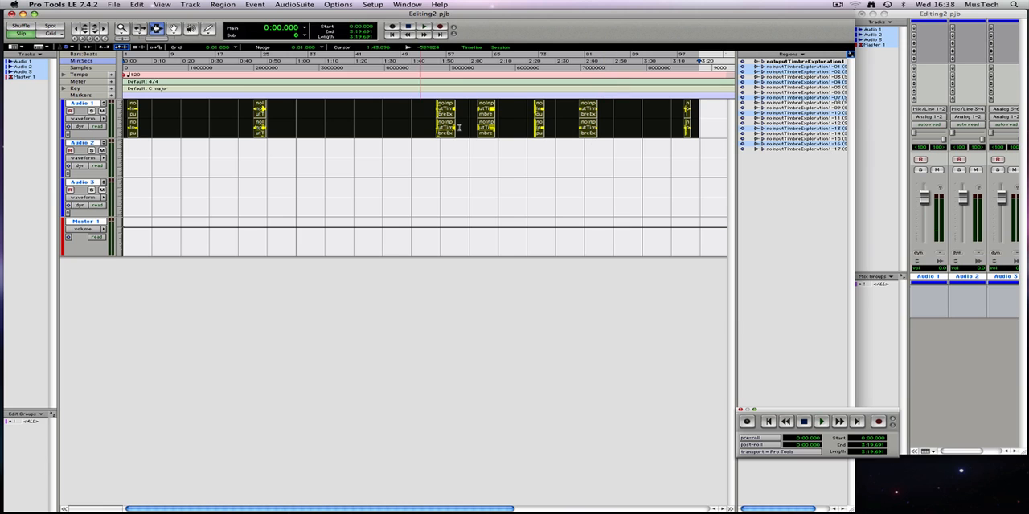
click(175, 31)
click(206, 115)
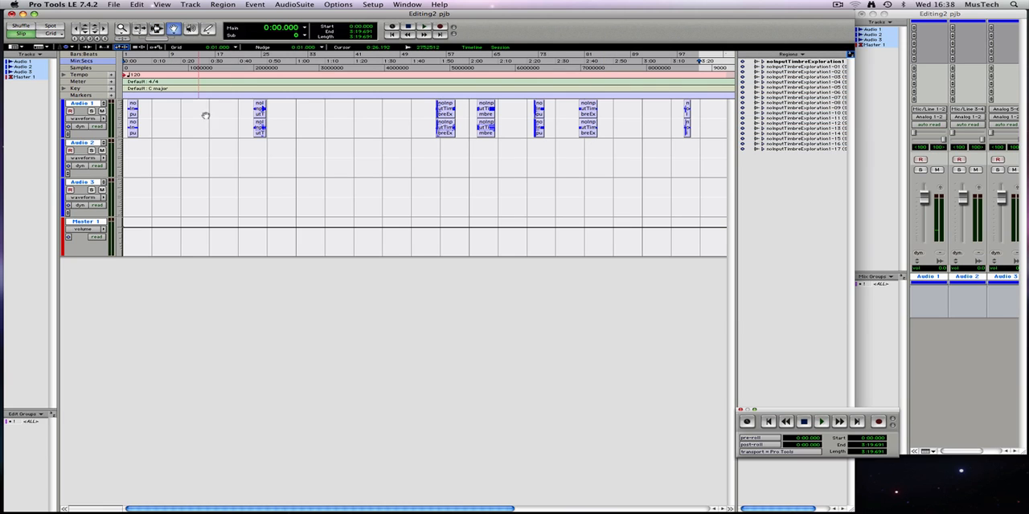
drag(262, 112, 166, 117)
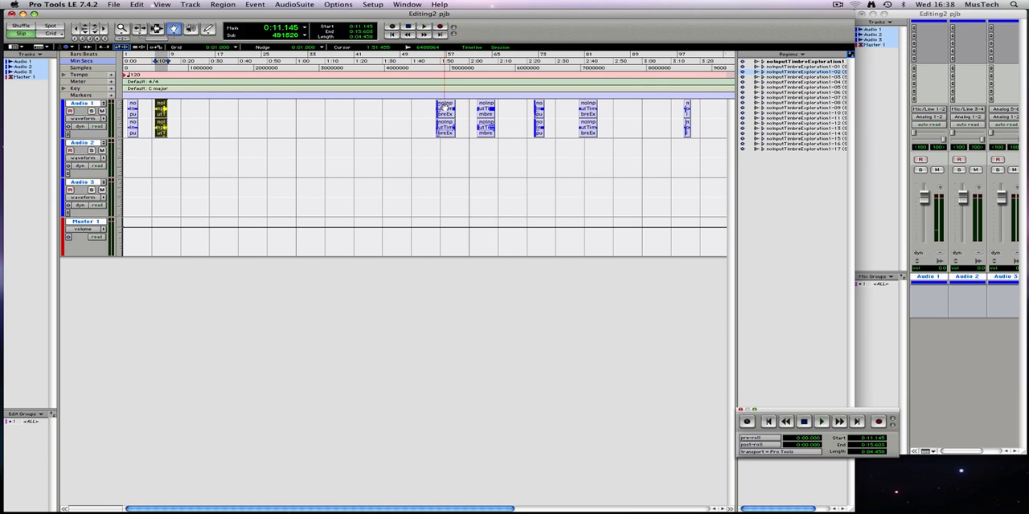
Step: Move the five remaining short regions on Audio 1 earlier, starting at about 0:18.8, 0:31.5, 0:42.5, 0:52 and 1:03.5
drag(444, 113, 185, 113)
drag(481, 112, 218, 111)
drag(533, 113, 251, 112)
drag(588, 114, 283, 117)
drag(688, 111, 308, 114)
key(super+bracketright)
key(super+bracketright)
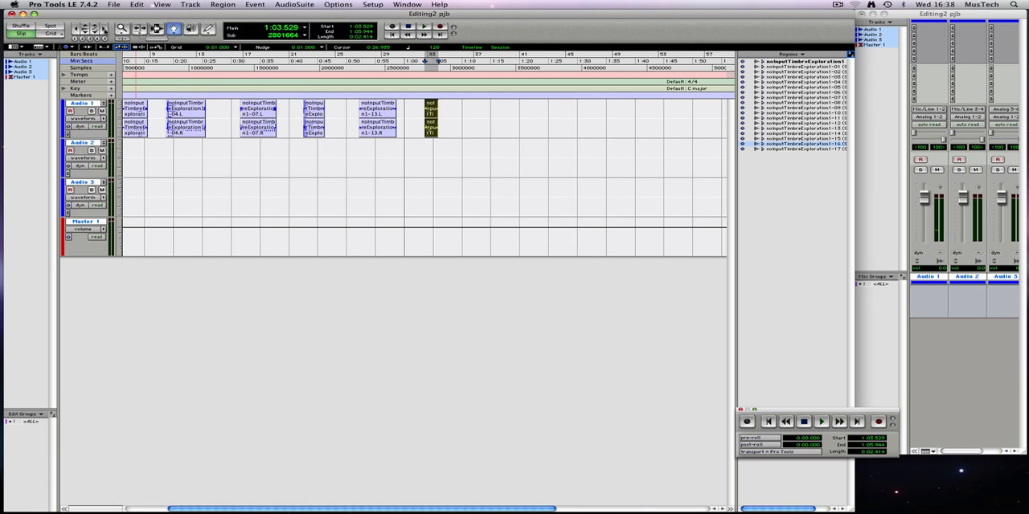
key(super+bracketleft)
drag(212, 509, 115, 503)
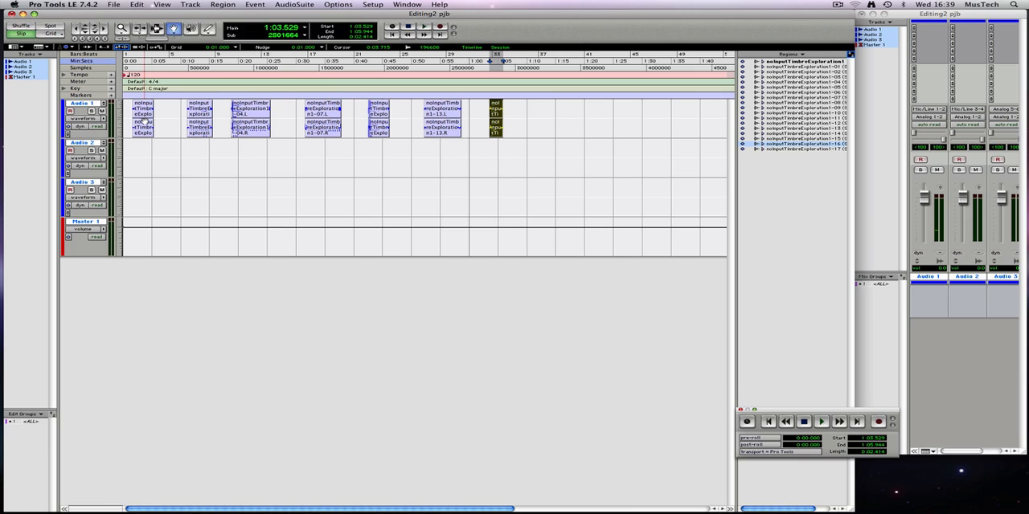
Step: Select the first short region on Audio 1 and start a bounce to disk in Multiple mono format, with Import After Bounce enabled
click(142, 117)
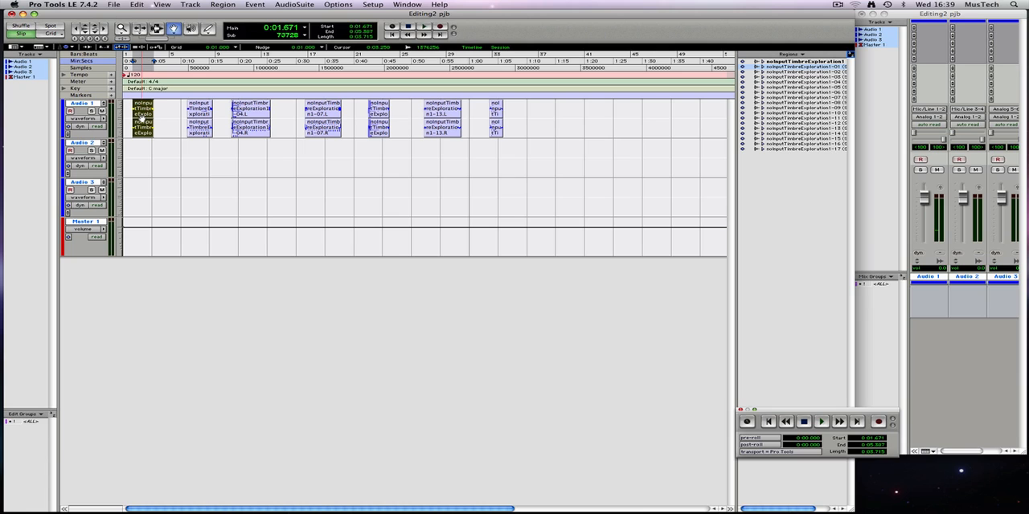
click(112, 6)
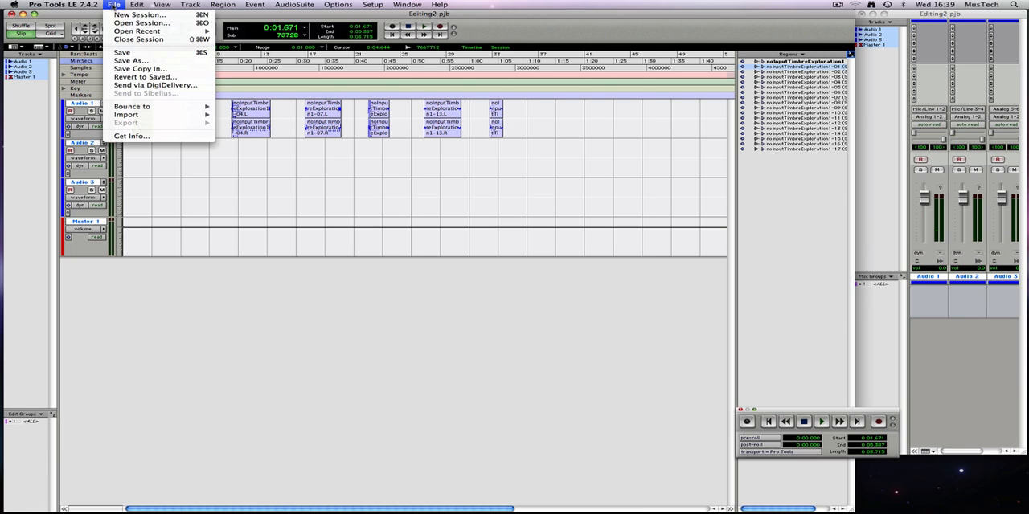
mouse_move(145, 108)
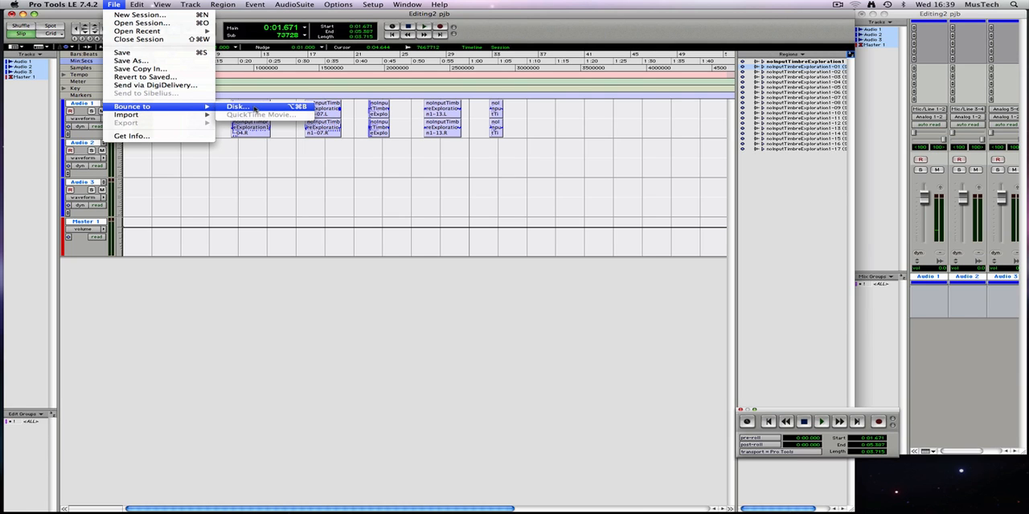
click(254, 109)
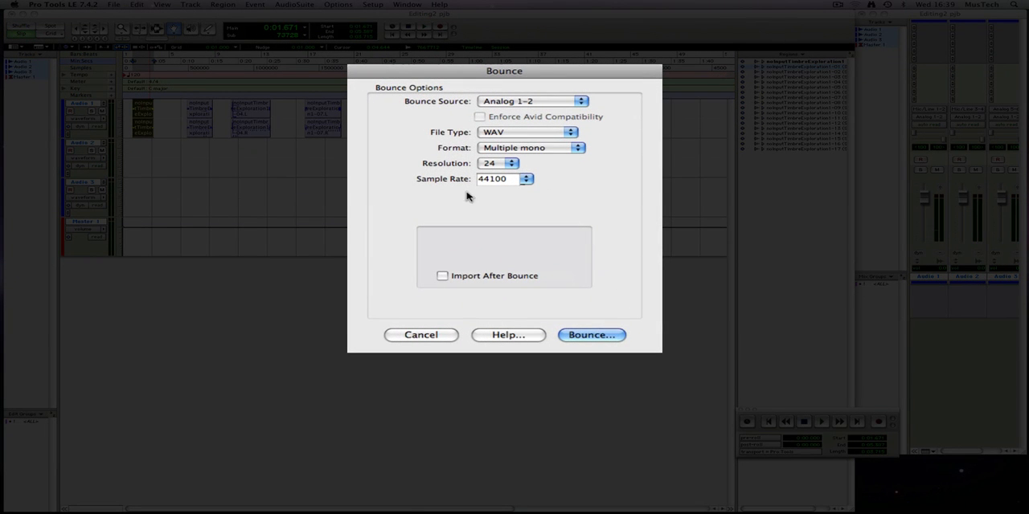
click(493, 149)
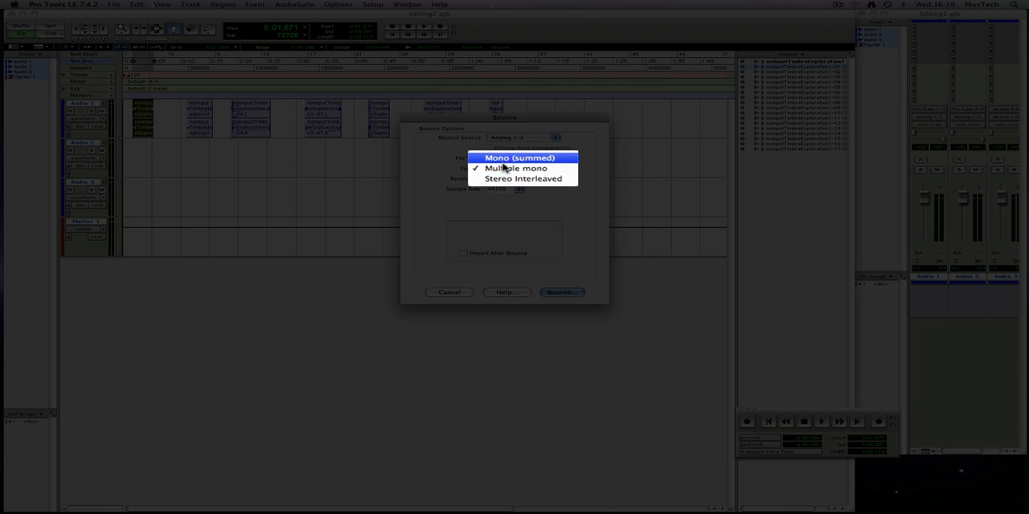
click(500, 169)
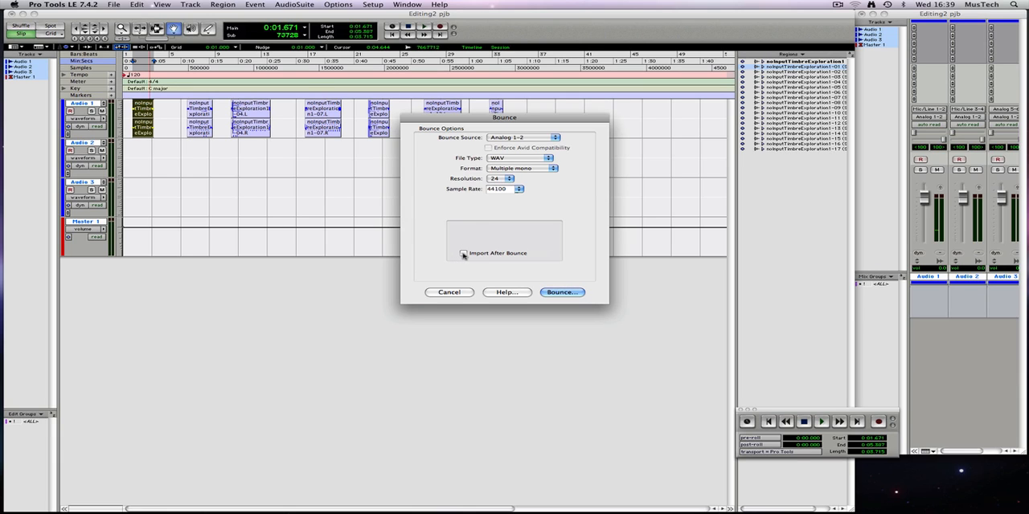
click(463, 254)
click(562, 292)
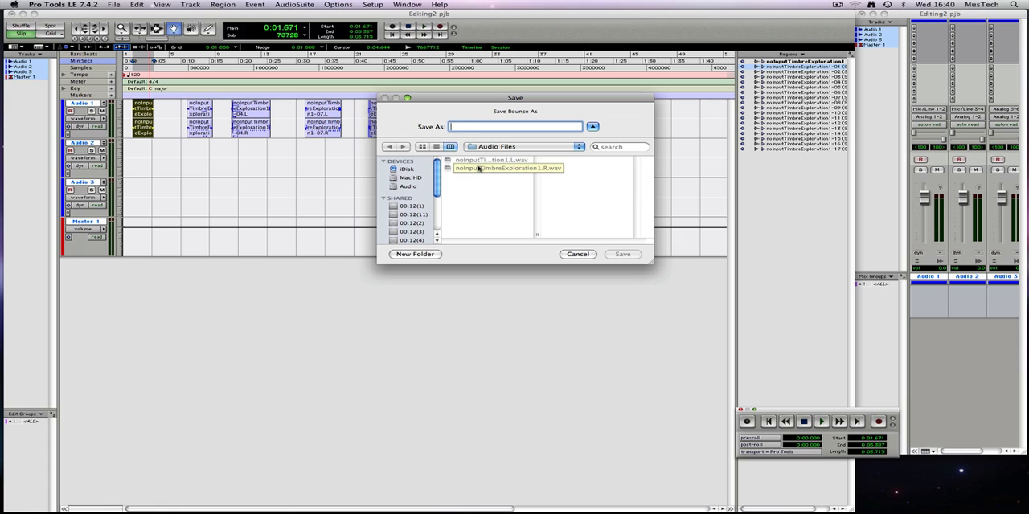
Step: Save the bounce as NITE_region1 in the Audio Files folder and import it into the region list
text(NI)
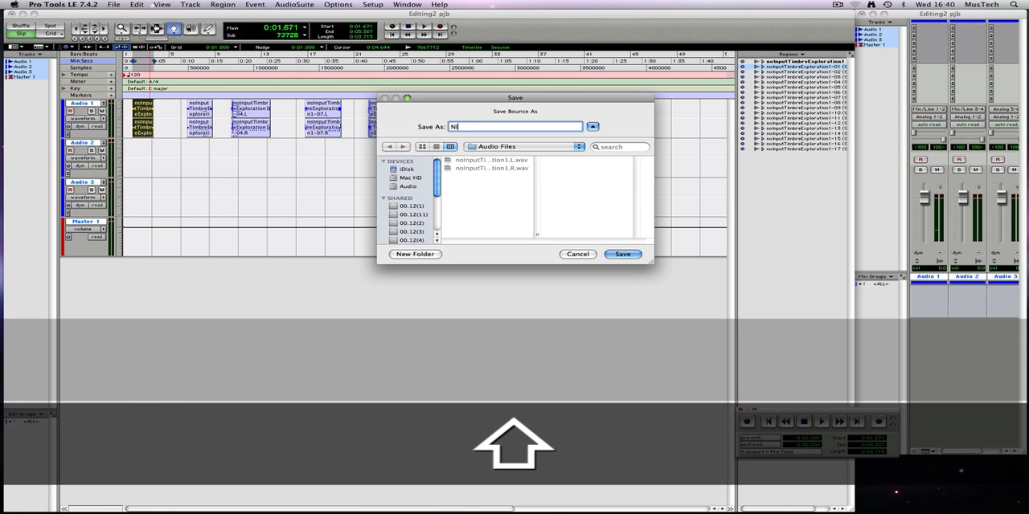
text(TE_re)
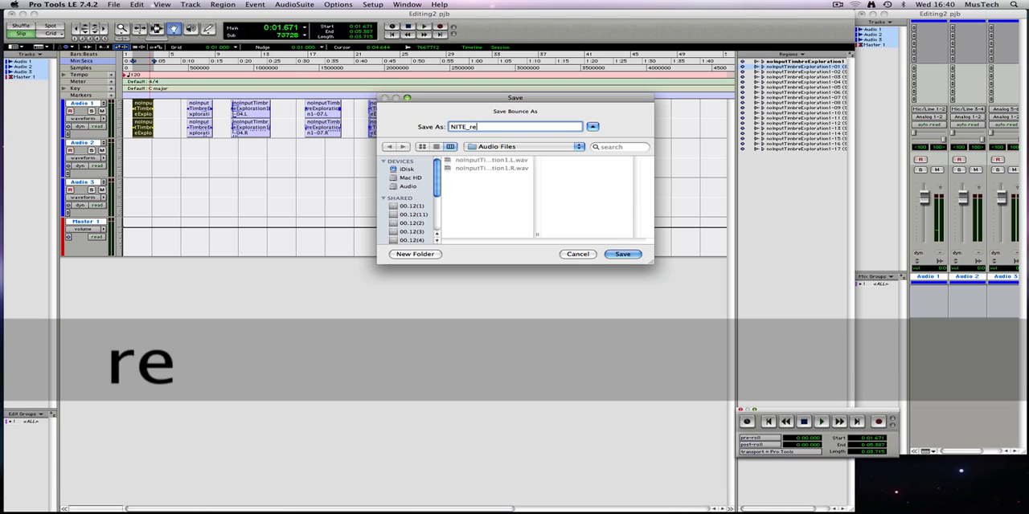
text(gion1)
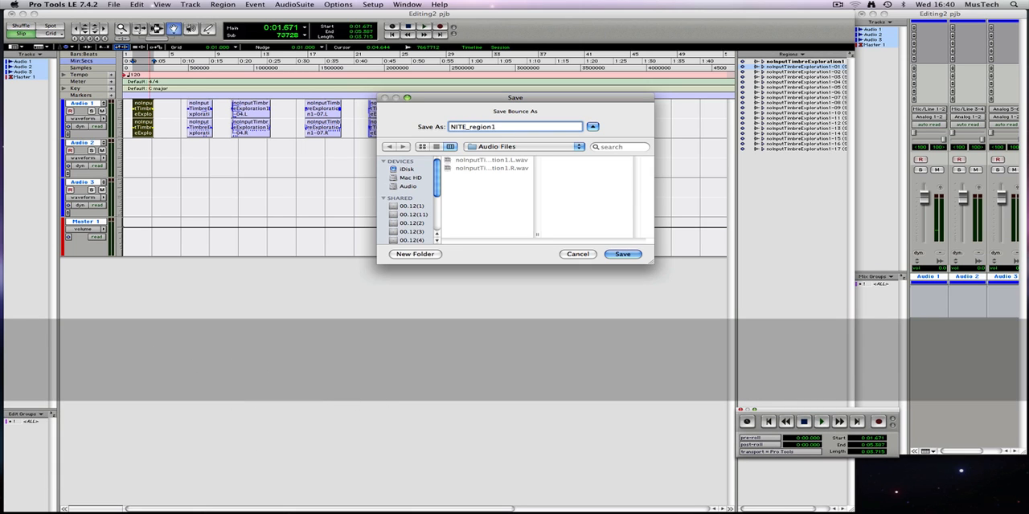
key(Return)
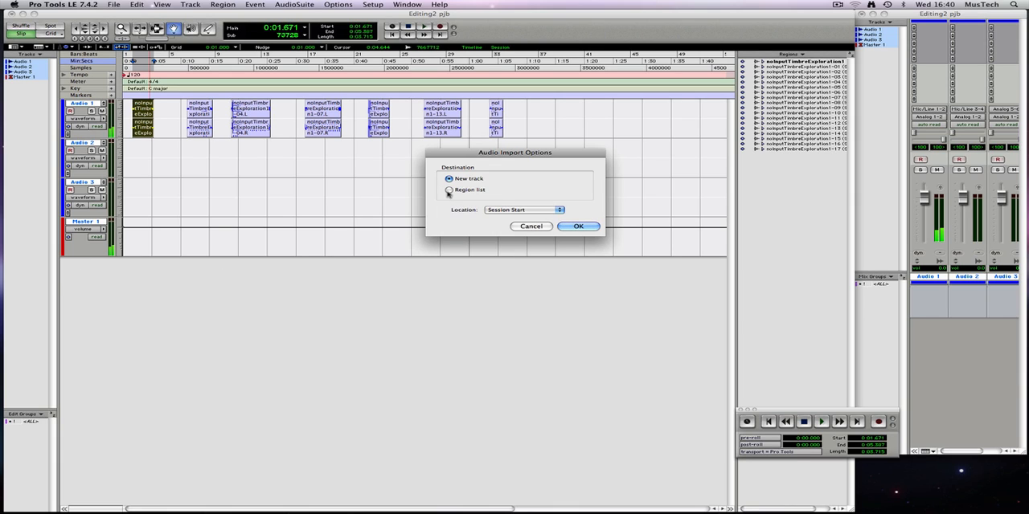
click(449, 190)
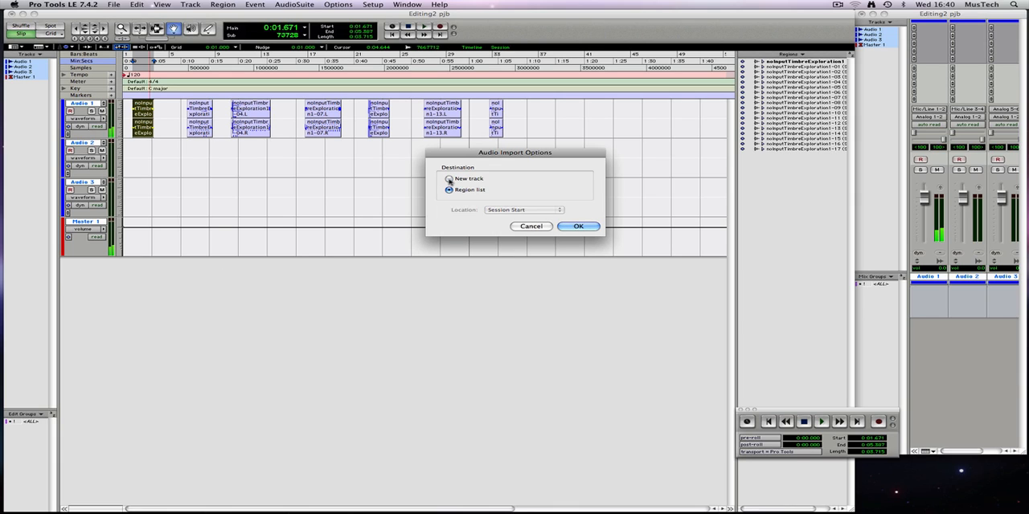
click(593, 229)
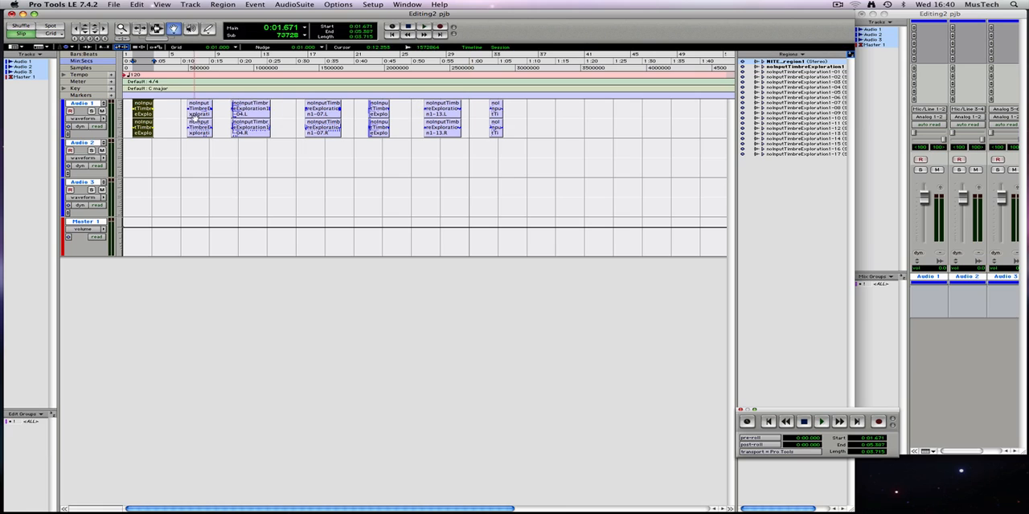
Step: Select the second and third short regions on Audio 1 in turn
click(200, 112)
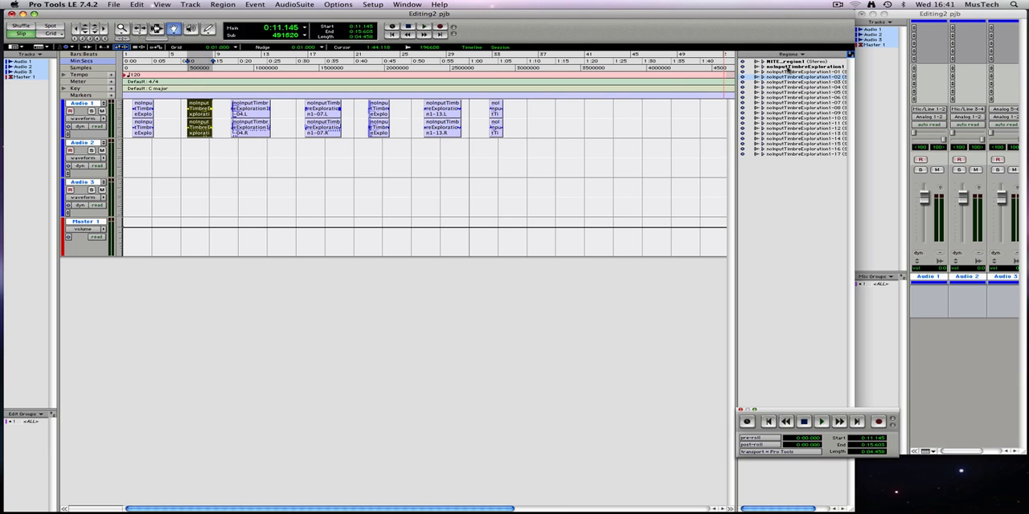
click(242, 106)
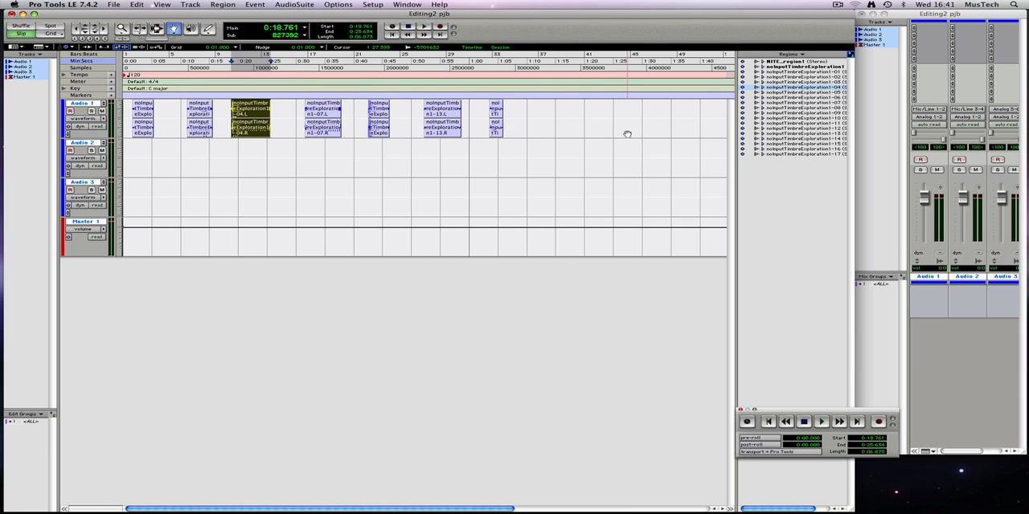